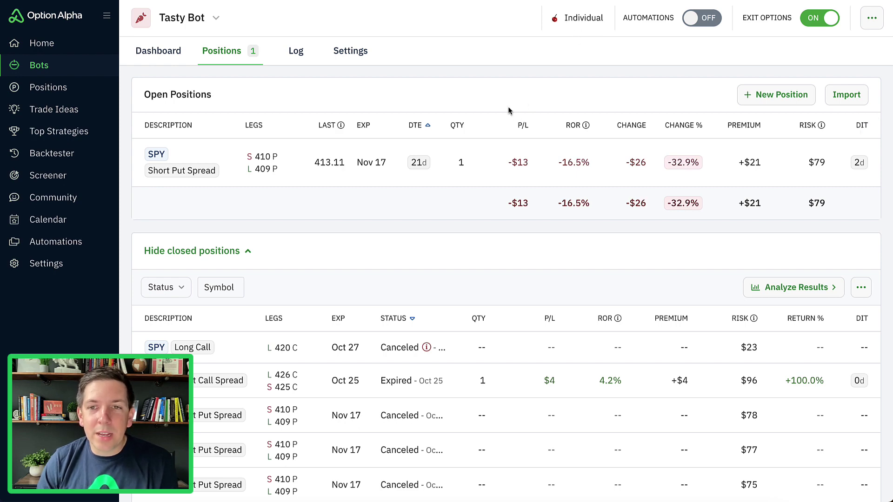
Scroll through Tasty Bot's closed positions to the expired SPY 426/425 Short Call Spread
{"action": "scroll", "coordinate": [512, 110], "scroll_direction": "down", "scroll_amount": 5}
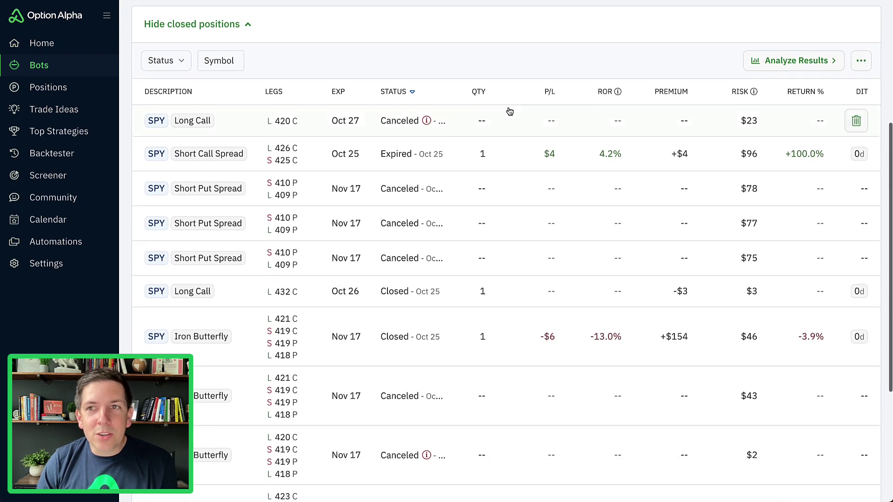
{"action": "scroll", "coordinate": [506, 155], "scroll_direction": "down", "scroll_amount": 2}
{"action": "scroll", "coordinate": [510, 156], "scroll_direction": "down", "scroll_amount": 3}
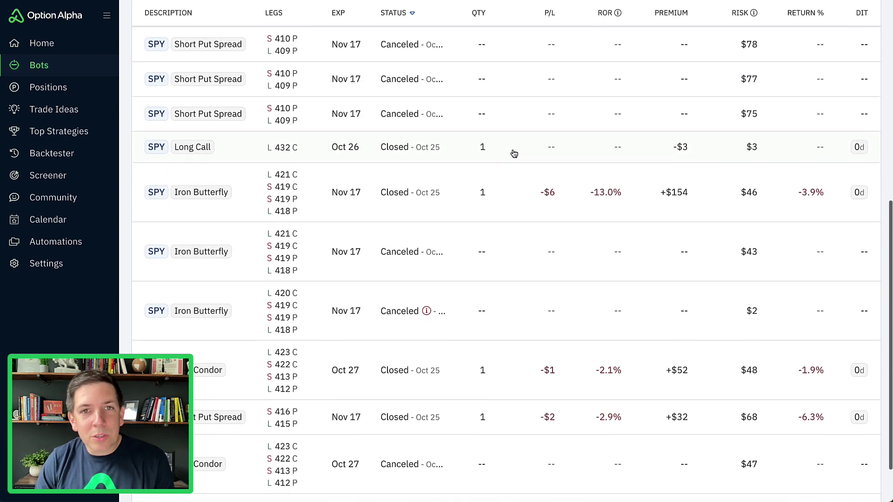
{"action": "scroll", "coordinate": [513, 154], "scroll_direction": "up", "scroll_amount": 5}
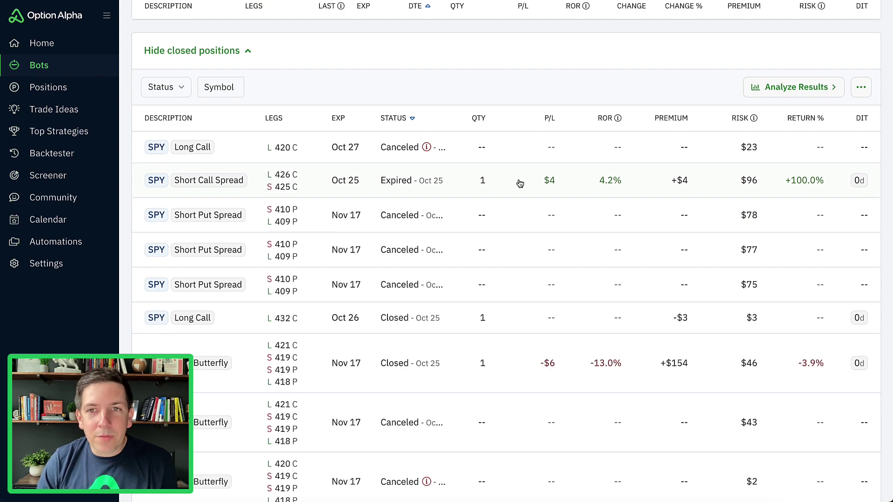
Check the expired Short Call Spread's details, then open the closed SPY Iron Butterfly's details
{"action": "left_click", "coordinate": [520, 183]}
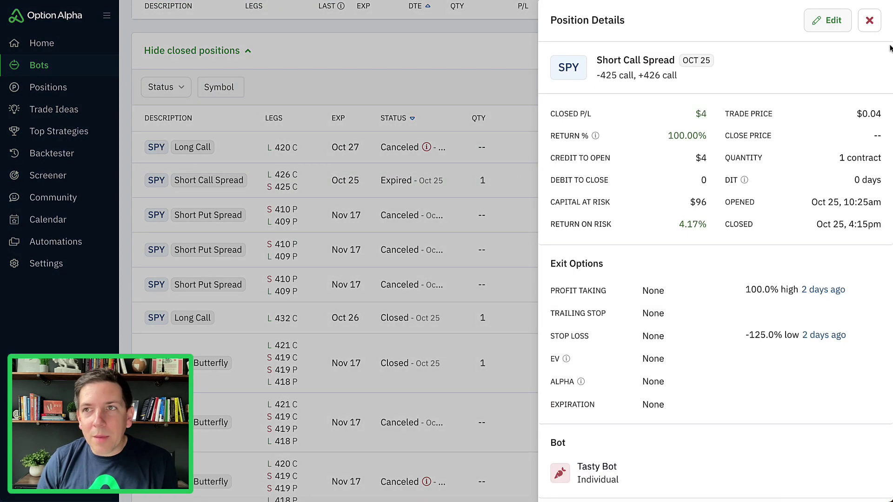
{"action": "left_click", "coordinate": [868, 21]}
{"action": "scroll", "coordinate": [533, 221], "scroll_direction": "down", "scroll_amount": 3}
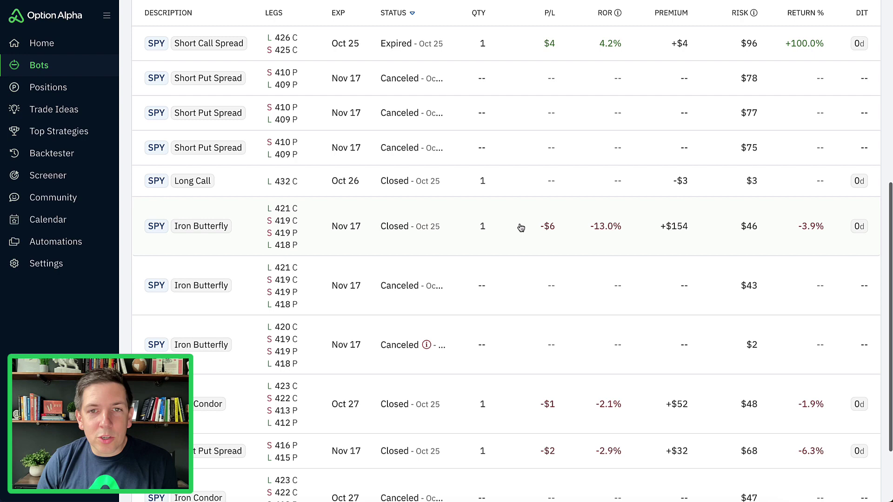
{"action": "left_click", "coordinate": [520, 223]}
Highlight the Iron Butterfly's 10:14am opening and 10:18am closing trades in its Trades list
{"action": "scroll", "coordinate": [670, 230], "scroll_direction": "down", "scroll_amount": 6}
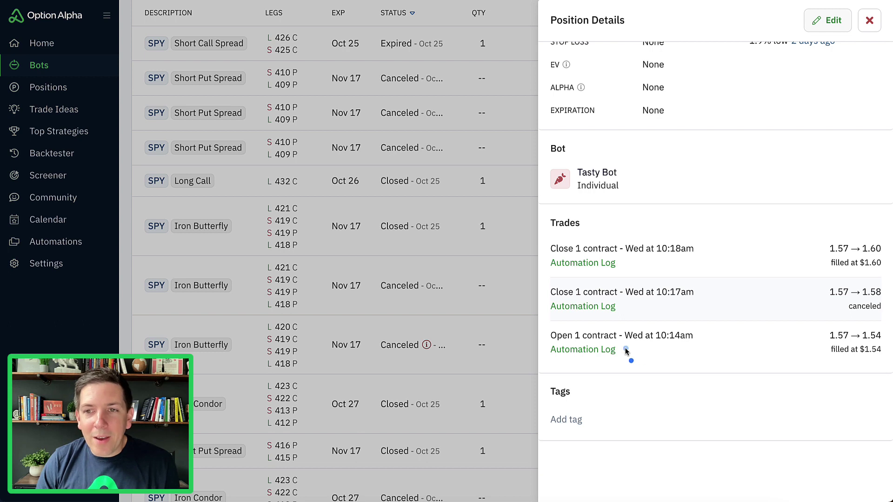
{"action": "left_click_drag", "start_coordinate": [624, 350], "coordinate": [704, 350]}
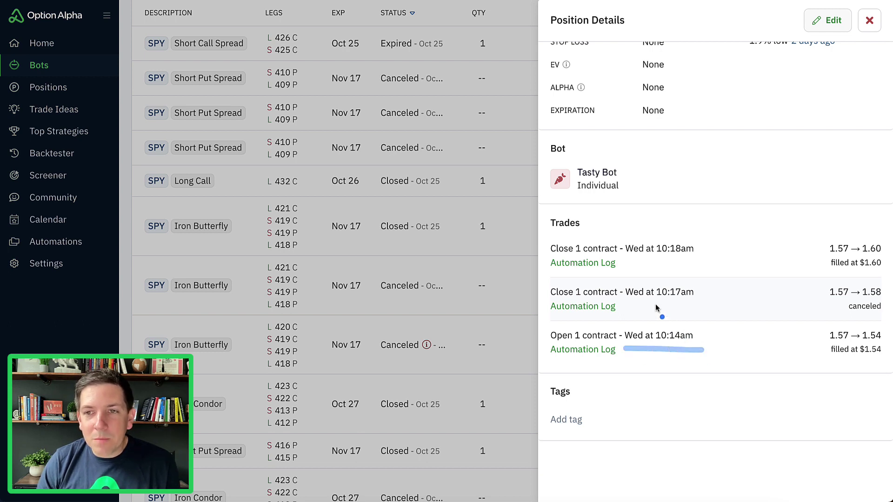
{"action": "left_click_drag", "start_coordinate": [622, 259], "coordinate": [700, 260]}
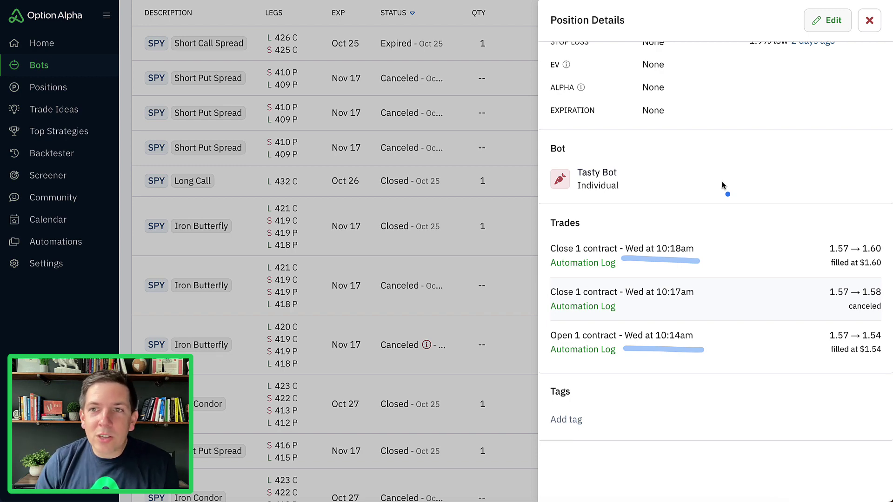
{"action": "scroll", "coordinate": [749, 191], "scroll_direction": "up", "scroll_amount": 6}
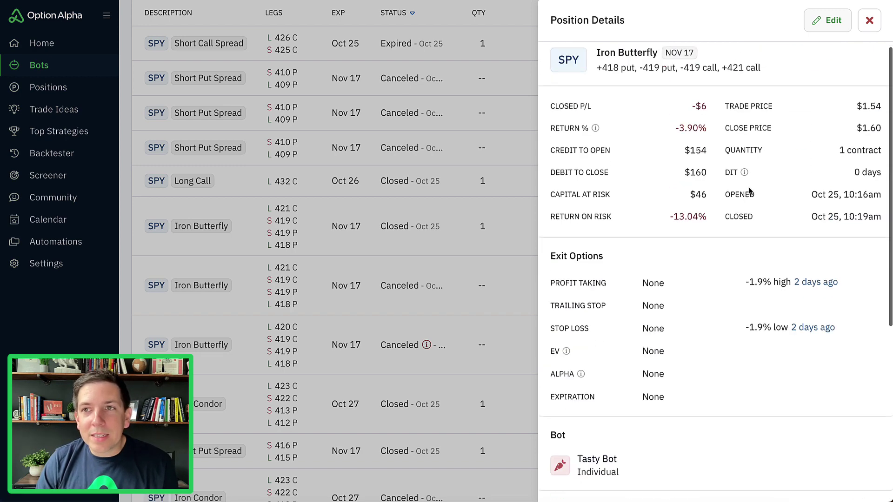
Close the Iron Butterfly details, then briefly view the canceled SPY Long Call's details
{"action": "left_click", "coordinate": [870, 20]}
{"action": "scroll", "coordinate": [487, 169], "scroll_direction": "up", "scroll_amount": 7}
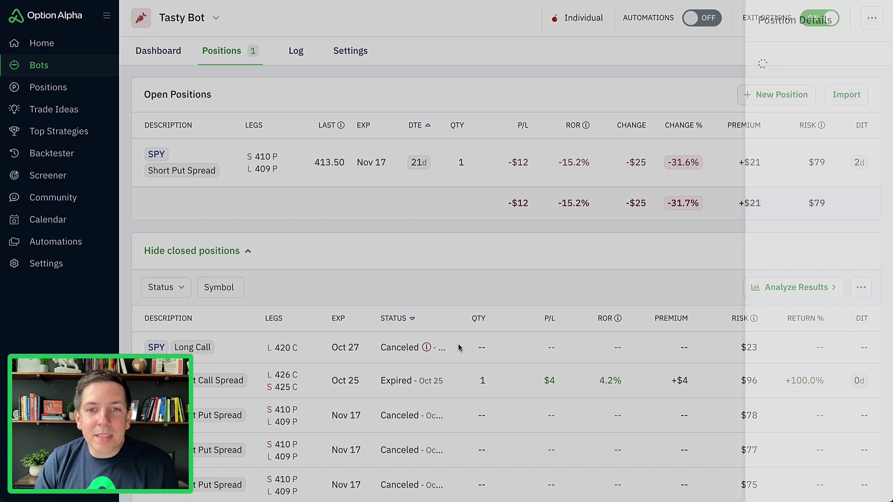
{"action": "left_click", "coordinate": [460, 347]}
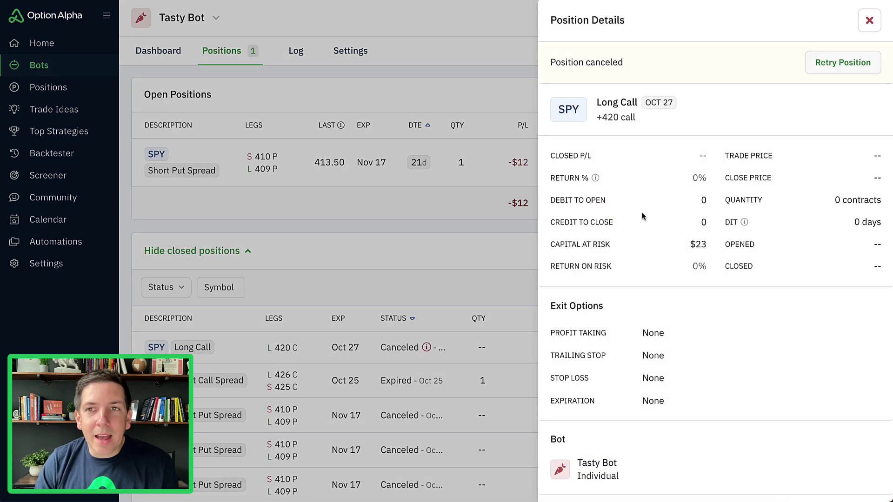
{"action": "left_click", "coordinate": [870, 20]}
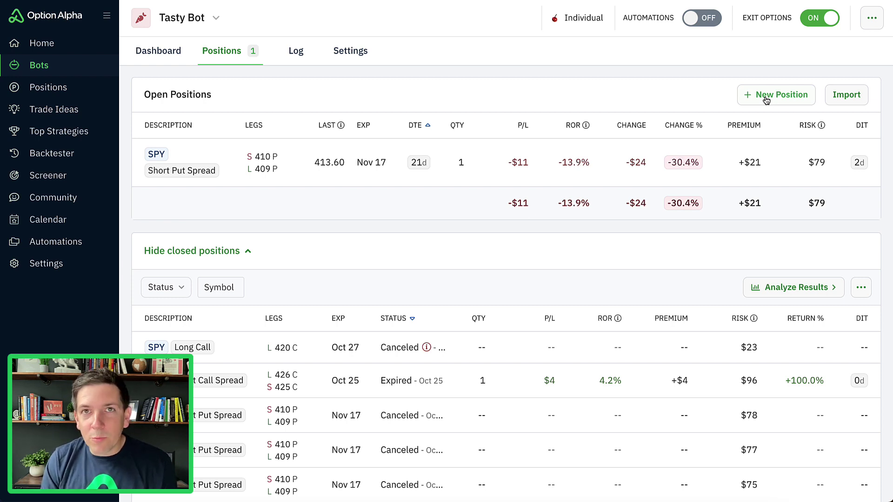
Start a new SPY Long call position with the Oct 30 expiration
{"action": "left_click", "coordinate": [765, 95]}
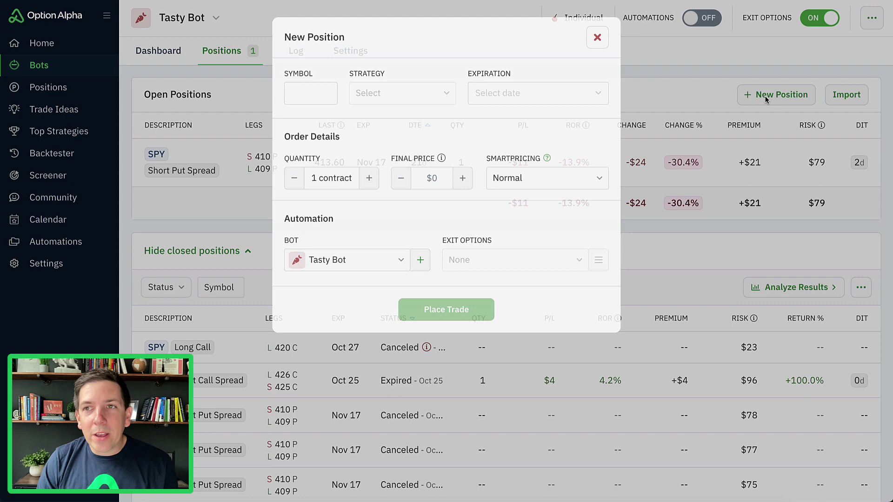
{"action": "left_click", "coordinate": [328, 98]}
{"action": "left_click", "coordinate": [357, 112]}
{"action": "left_click", "coordinate": [391, 90]}
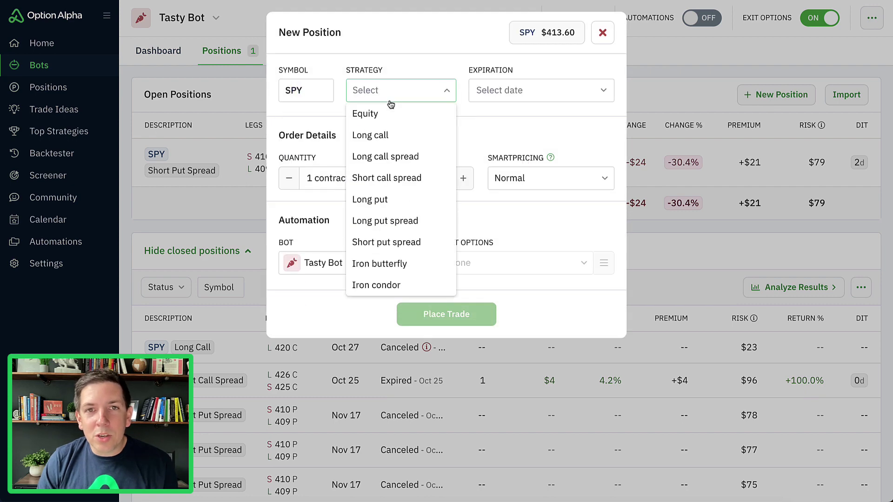
{"action": "left_click", "coordinate": [391, 135]}
{"action": "left_click", "coordinate": [518, 90]}
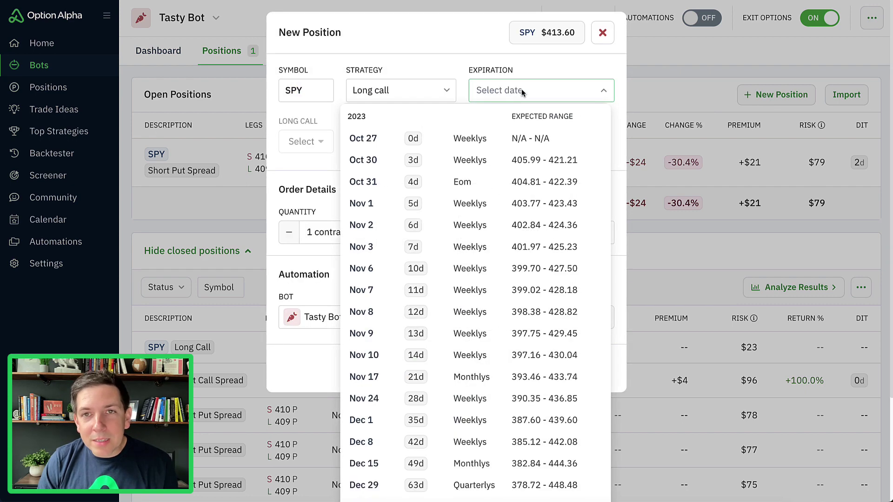
{"action": "left_click", "coordinate": [496, 159]}
Choose the 420 call strike, set the final price to $0.51, and place the trade
{"action": "left_click", "coordinate": [315, 144]}
{"action": "scroll", "coordinate": [371, 272], "scroll_direction": "down", "scroll_amount": 5}
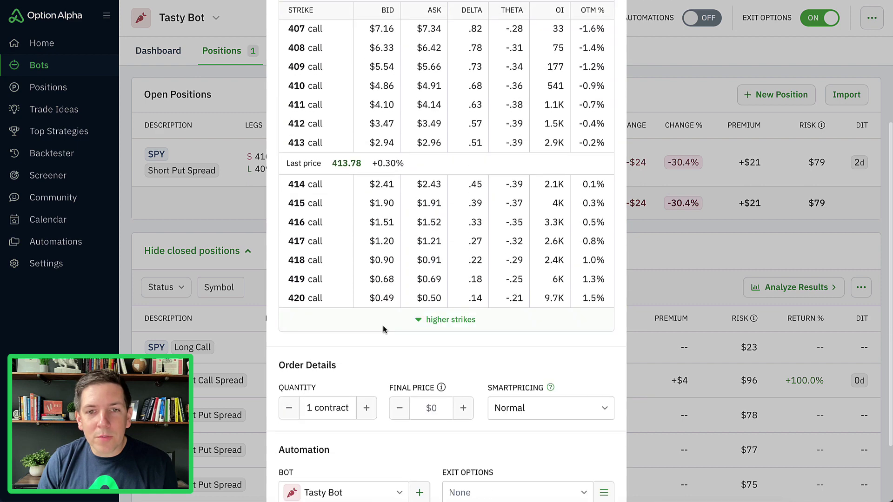
{"action": "left_click", "coordinate": [417, 303]}
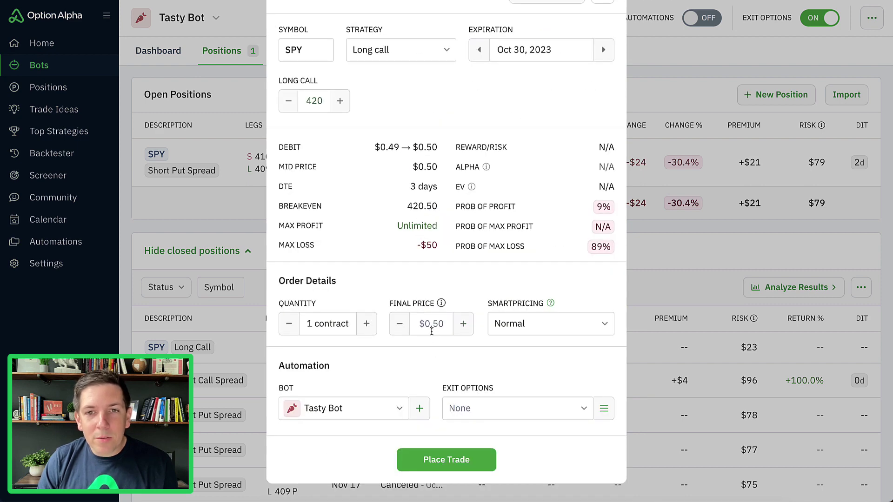
{"action": "left_click", "coordinate": [462, 326]}
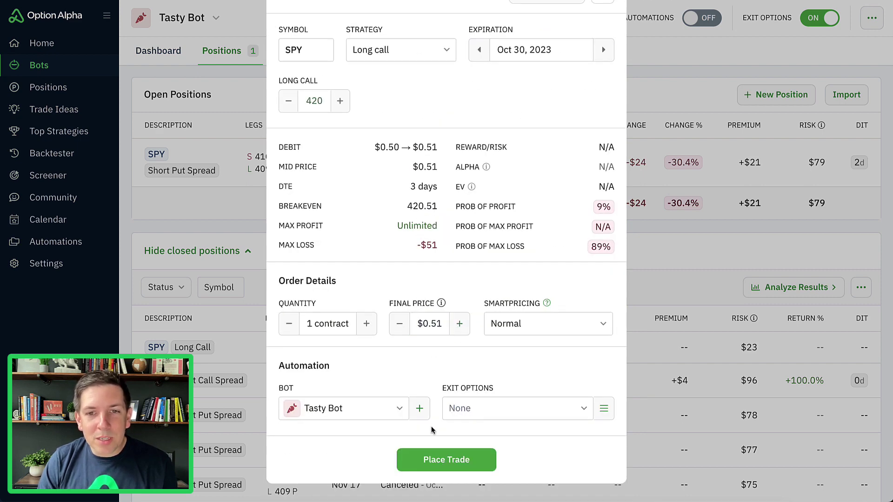
{"action": "left_click", "coordinate": [438, 461]}
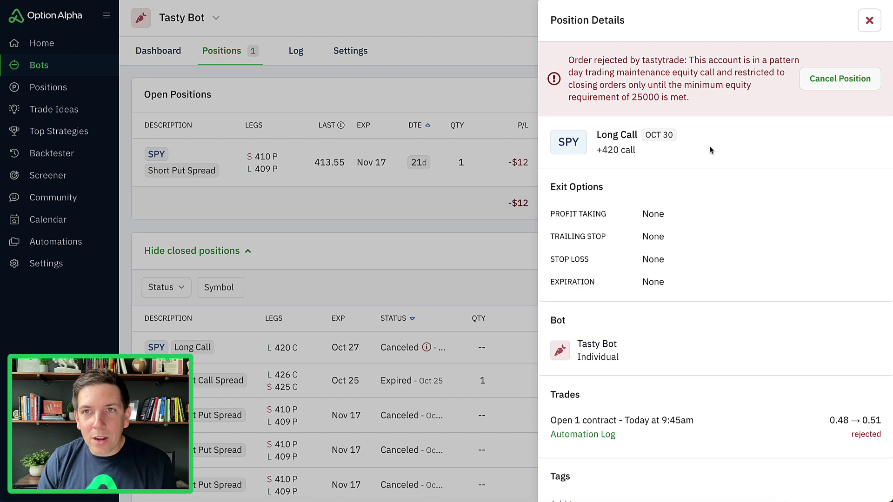
Highlight tastytrade's pattern day trading rejection message, then close the details panel
{"action": "mouse_move", "coordinate": [630, 41]}
{"action": "left_mouse_down"}
{"action": "mouse_move", "coordinate": [573, 44]}
{"action": "mouse_move", "coordinate": [531, 77]}
{"action": "mouse_move", "coordinate": [621, 124]}
{"action": "mouse_move", "coordinate": [889, 108]}
{"action": "mouse_move", "coordinate": [885, 44]}
{"action": "mouse_move", "coordinate": [645, 42]}
{"action": "left_mouse_up"}
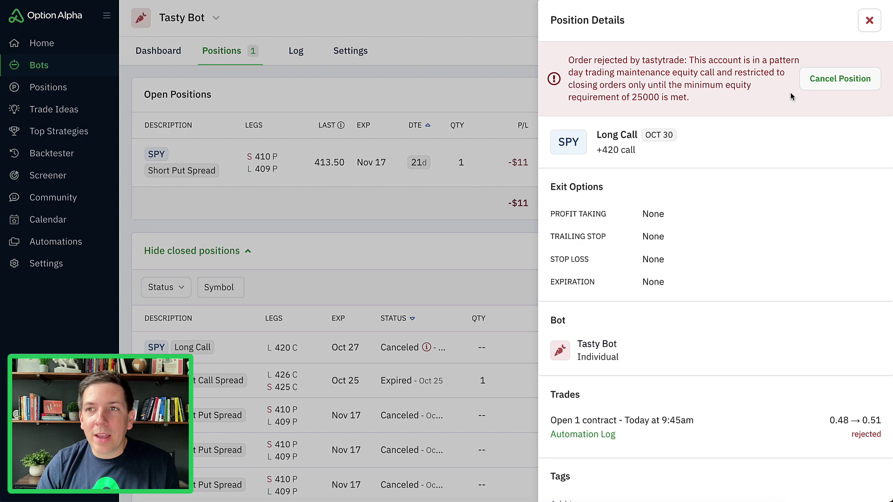
{"action": "left_click", "coordinate": [869, 21]}
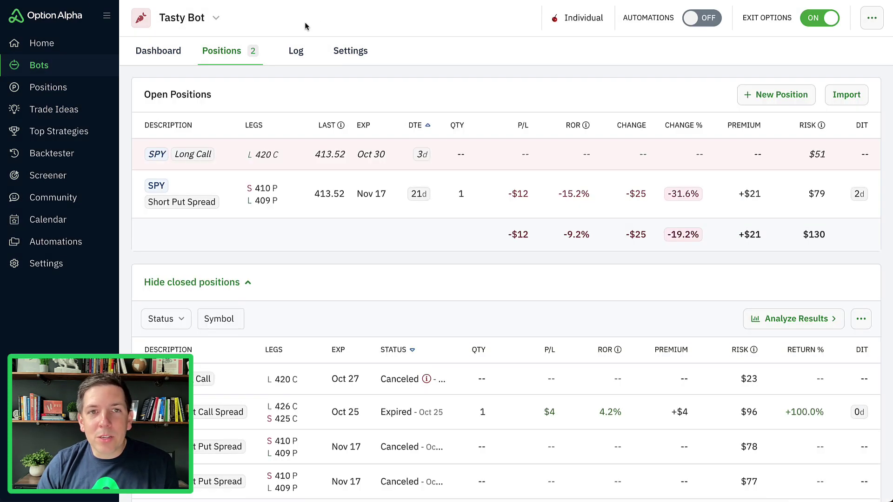
Reopen the rejected SPY 420 Long Call, cancel the position, and close its details
{"action": "left_click", "coordinate": [300, 156]}
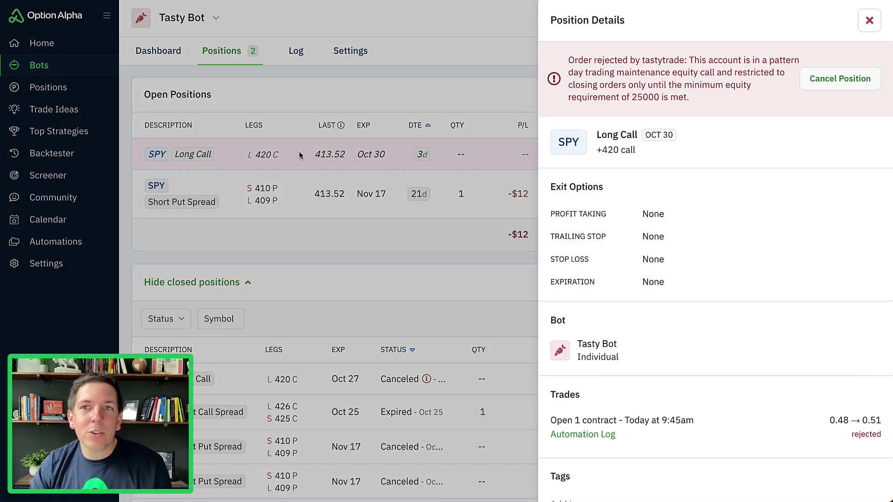
{"action": "left_click", "coordinate": [829, 86]}
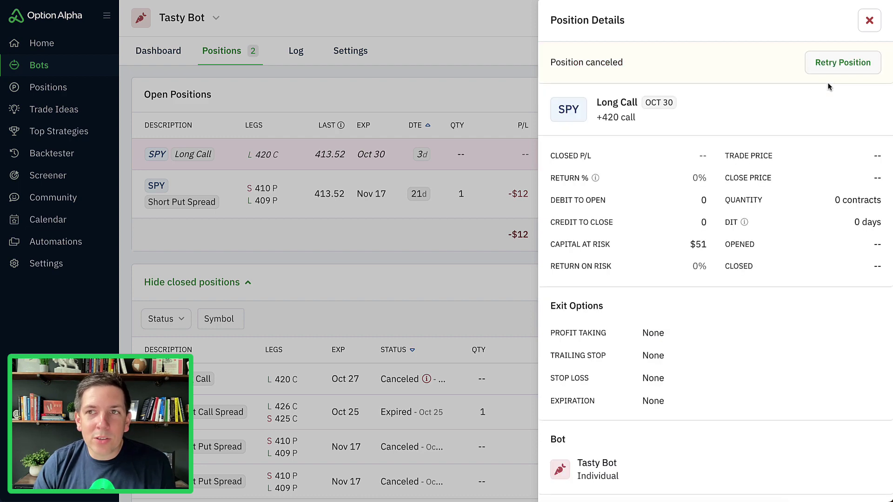
{"action": "left_click", "coordinate": [874, 26]}
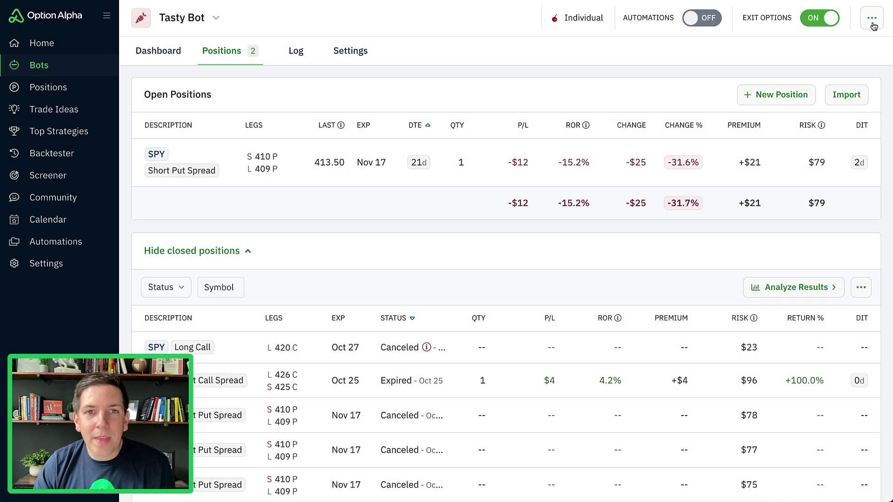
Place an order closing all legs of the SPY 410/409 Short Put Spread at $0.32
{"action": "left_click", "coordinate": [291, 170]}
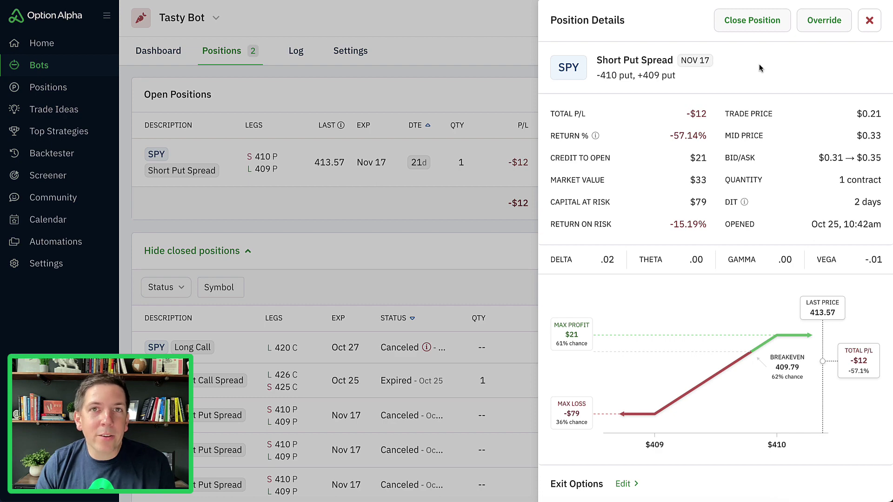
{"action": "left_click", "coordinate": [759, 24]}
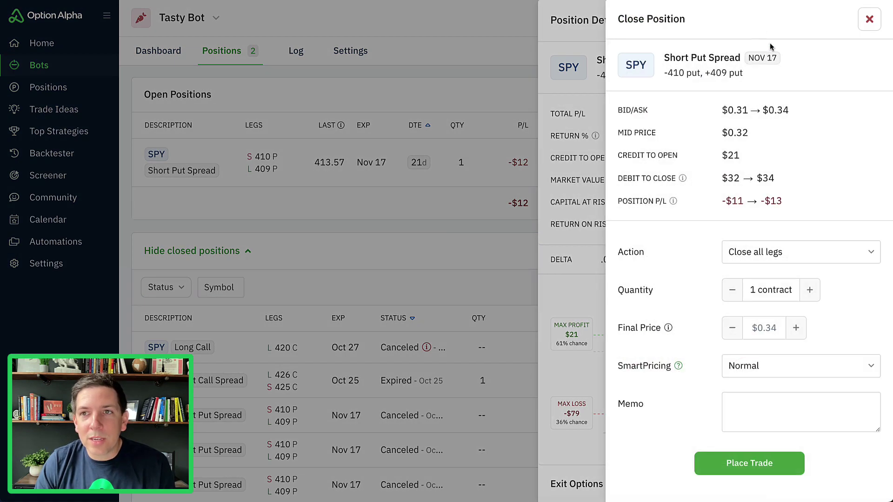
{"action": "left_click", "coordinate": [759, 327]}
{"action": "type", "text": ".32"}
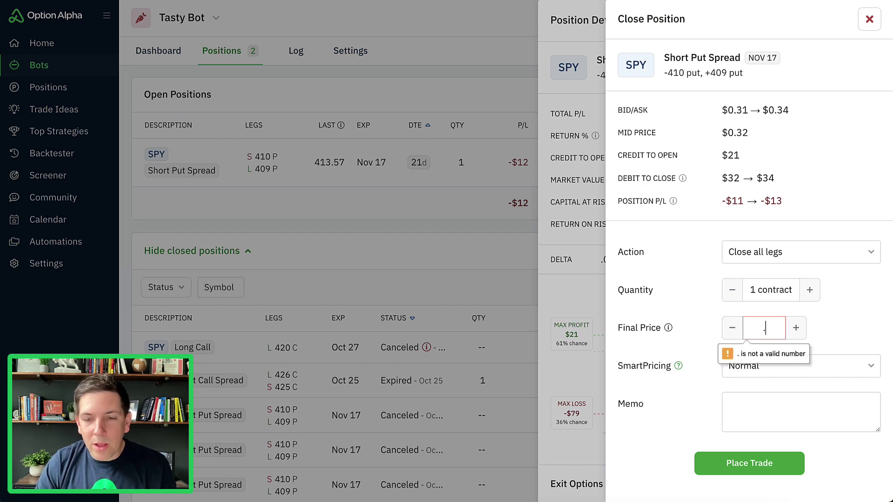
{"action": "left_click", "coordinate": [791, 332]}
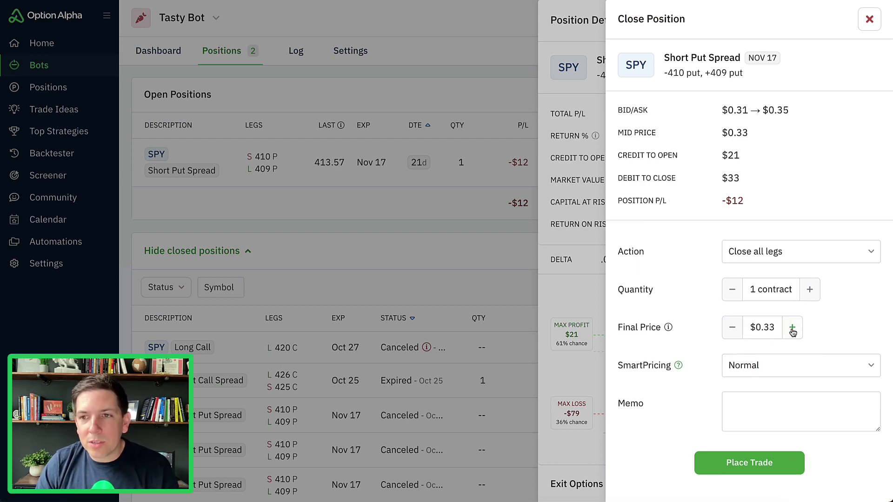
{"action": "left_click", "coordinate": [733, 331]}
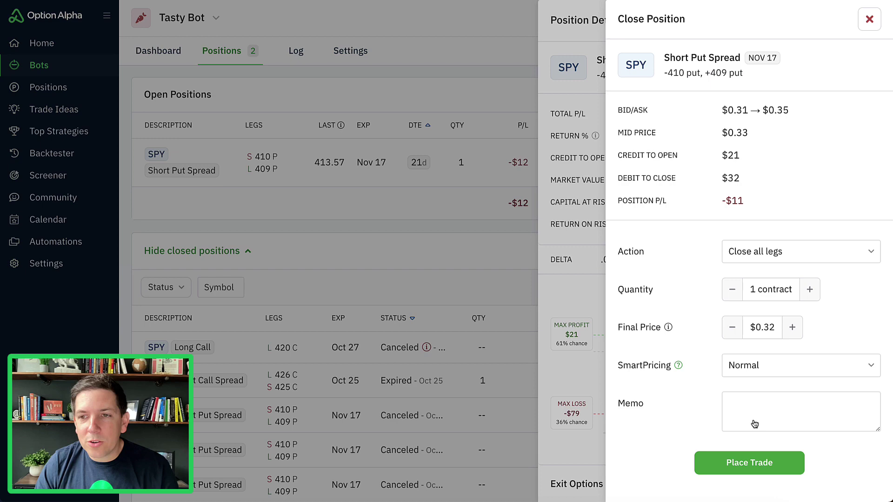
{"action": "left_click", "coordinate": [744, 467]}
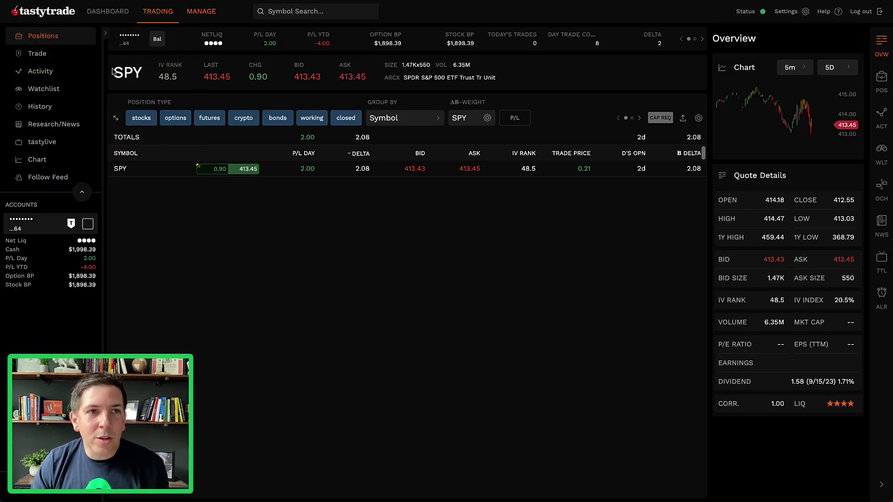
Open tastytrade's order Activity and mark the Other SPY order and the working 0.32 closing order
{"action": "left_click", "coordinate": [40, 71]}
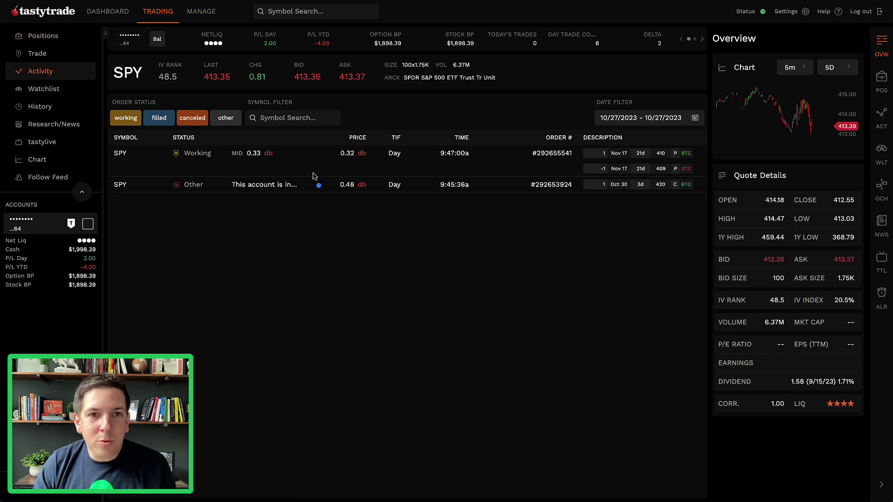
{"action": "mouse_move", "coordinate": [313, 176]}
{"action": "left_mouse_down"}
{"action": "mouse_move", "coordinate": [158, 173]}
{"action": "mouse_move", "coordinate": [108, 193]}
{"action": "mouse_move", "coordinate": [512, 211]}
{"action": "mouse_move", "coordinate": [324, 177]}
{"action": "left_mouse_up"}
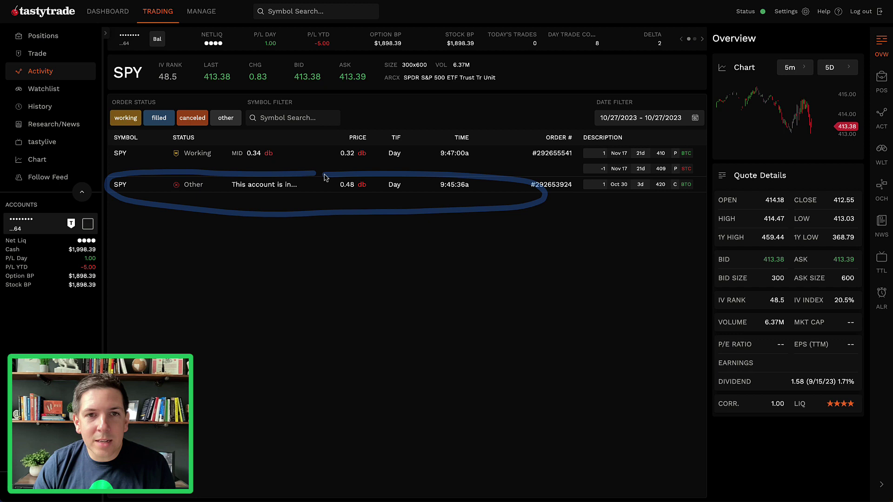
{"action": "mouse_move", "coordinate": [244, 168]}
{"action": "left_mouse_down"}
{"action": "mouse_move", "coordinate": [500, 167]}
{"action": "mouse_move", "coordinate": [180, 142]}
{"action": "mouse_move", "coordinate": [111, 174]}
{"action": "mouse_move", "coordinate": [280, 172]}
{"action": "left_mouse_up"}
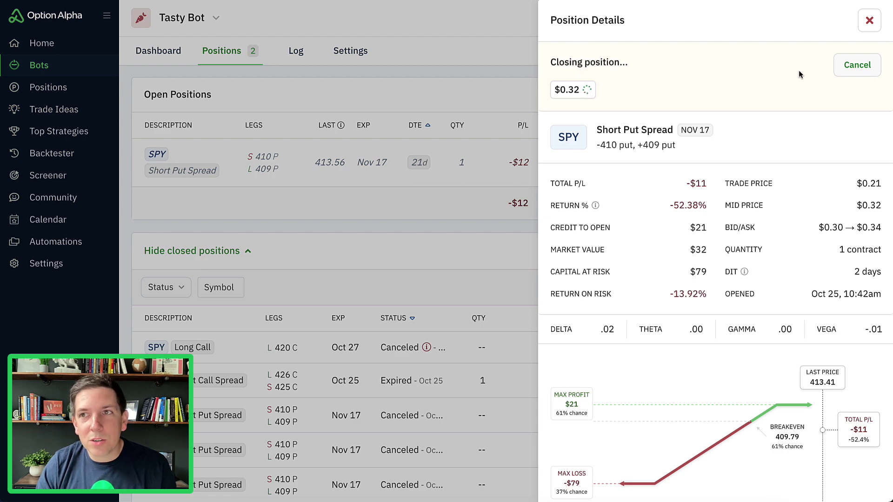
Cancel the put spread's pending $0.32 closing order, then go to tastytrade's Risk Monitoring page
{"action": "left_click", "coordinate": [865, 66]}
{"action": "key", "text": "Return"}
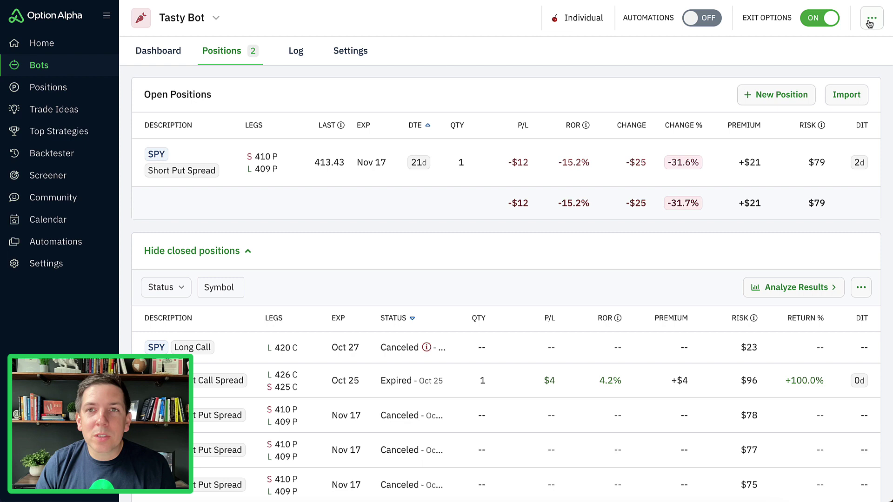
{"action": "left_click", "coordinate": [869, 22]}
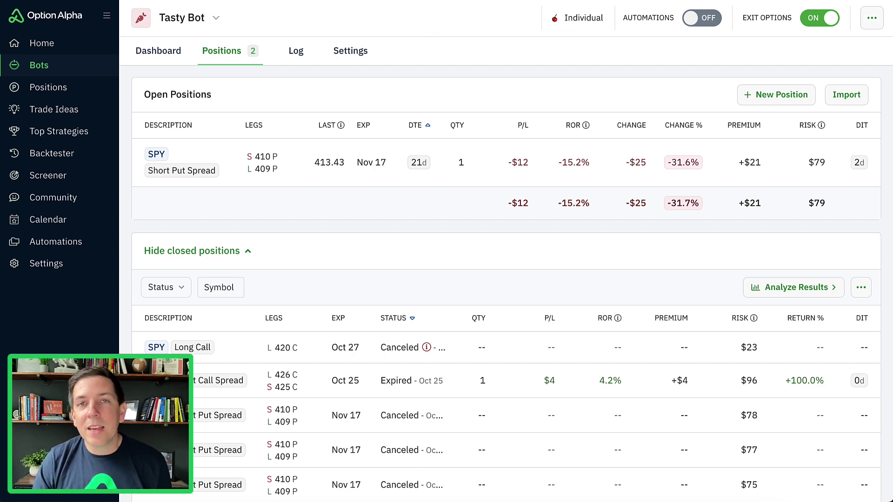
{"action": "left_click", "coordinate": [444, 1]}
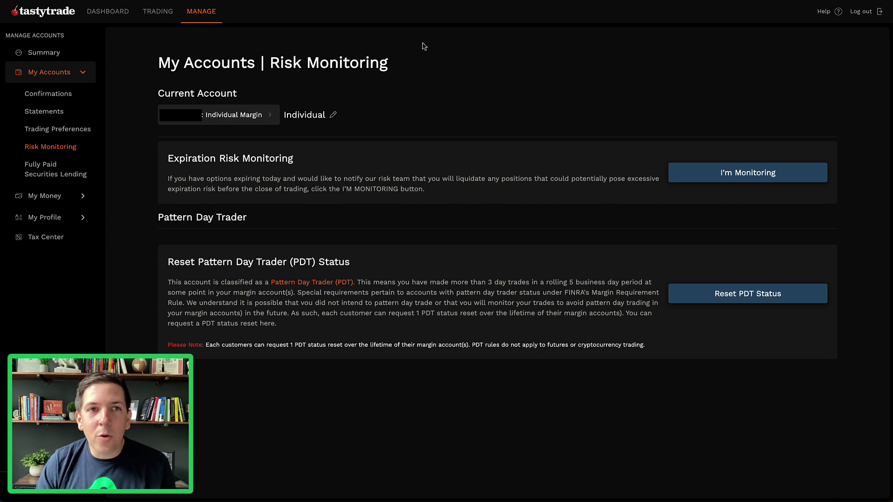
{"action": "mouse_move", "coordinate": [208, 53]}
{"action": "left_mouse_down"}
{"action": "mouse_move", "coordinate": [217, 74]}
{"action": "mouse_move", "coordinate": [208, 40]}
{"action": "left_mouse_up"}
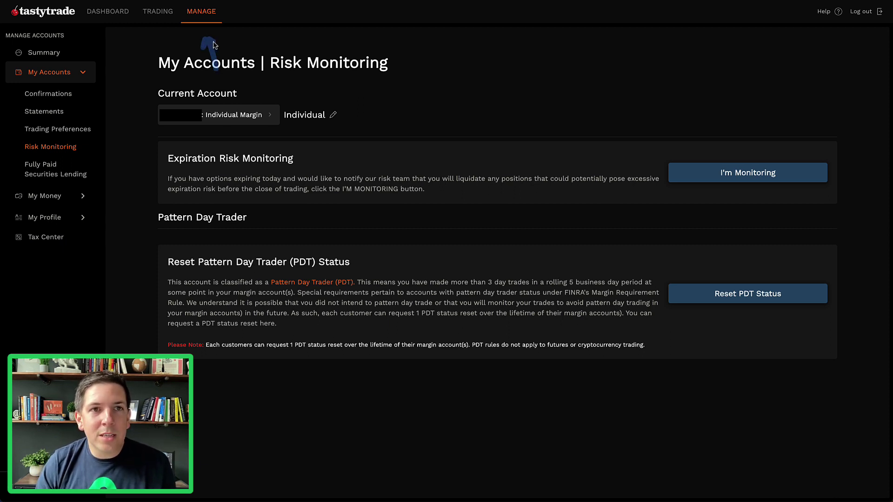
{"action": "mouse_move", "coordinate": [149, 59]}
{"action": "left_mouse_down"}
{"action": "mouse_move", "coordinate": [103, 77]}
{"action": "mouse_move", "coordinate": [113, 60]}
{"action": "mouse_move", "coordinate": [138, 86]}
{"action": "left_mouse_up"}
{"action": "mouse_move", "coordinate": [139, 125]}
{"action": "left_mouse_down"}
{"action": "mouse_move", "coordinate": [91, 153]}
{"action": "mouse_move", "coordinate": [99, 154]}
{"action": "left_mouse_up"}
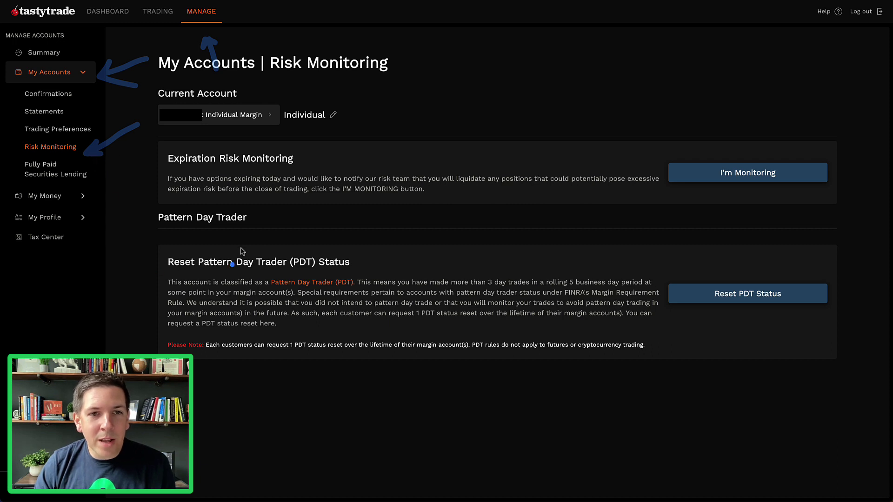
{"action": "mouse_move", "coordinate": [267, 244]}
{"action": "left_mouse_down"}
{"action": "mouse_move", "coordinate": [154, 244]}
{"action": "mouse_move", "coordinate": [150, 334]}
{"action": "mouse_move", "coordinate": [698, 363]}
{"action": "mouse_move", "coordinate": [838, 360]}
{"action": "mouse_move", "coordinate": [856, 253]}
{"action": "mouse_move", "coordinate": [215, 236]}
{"action": "left_mouse_up"}
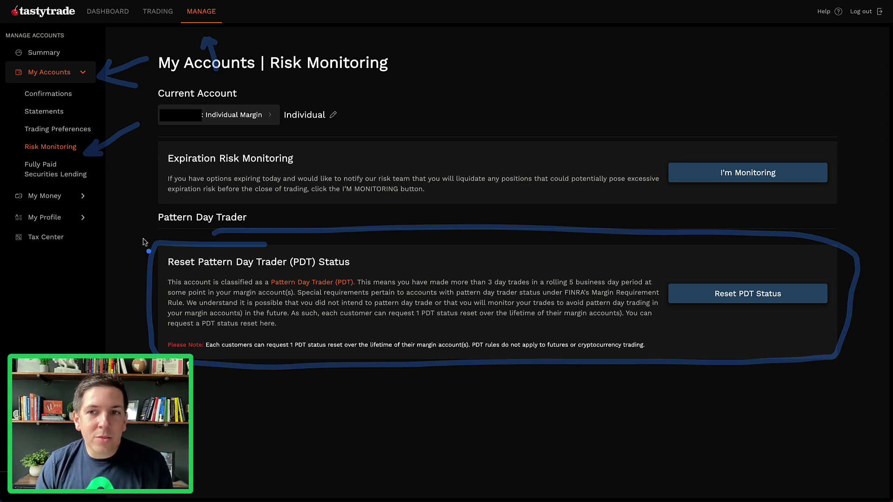
{"action": "key", "text": "Escape"}
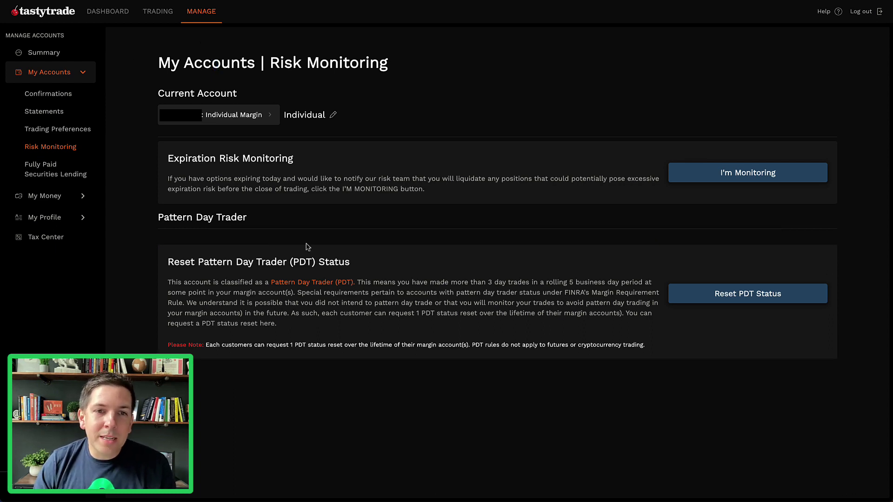
Reset tastytrade's Pattern Day Trader status using the one-time reset, removing the closing-only restriction
{"action": "left_click", "coordinate": [763, 300]}
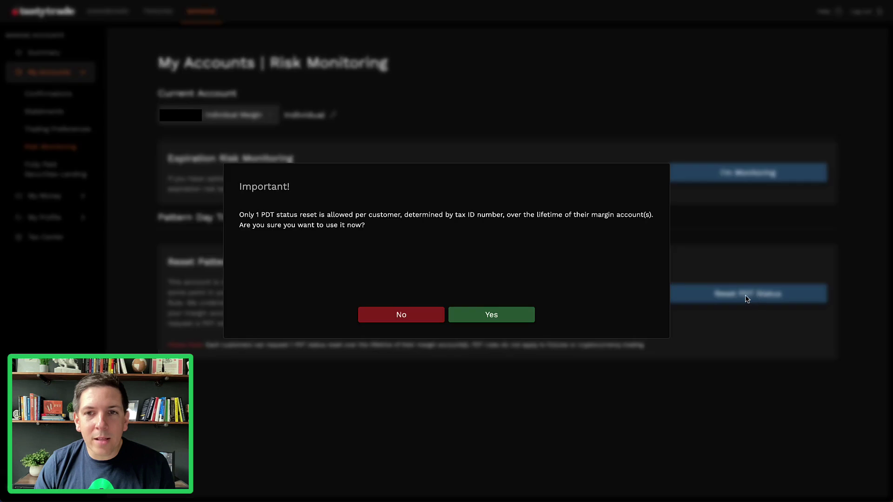
{"action": "left_click", "coordinate": [493, 316]}
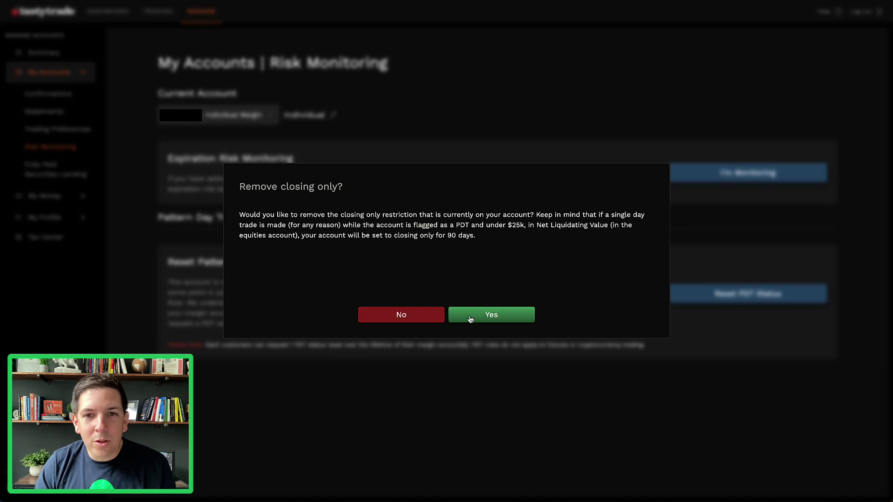
{"action": "left_click", "coordinate": [500, 317]}
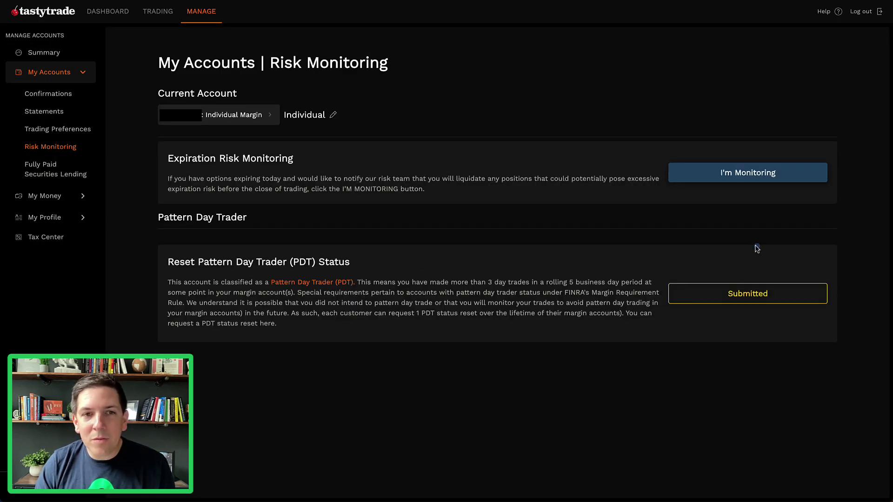
{"action": "mouse_move", "coordinate": [759, 246]}
{"action": "left_mouse_down"}
{"action": "mouse_move", "coordinate": [168, 250]}
{"action": "mouse_move", "coordinate": [193, 332]}
{"action": "mouse_move", "coordinate": [698, 351]}
{"action": "mouse_move", "coordinate": [836, 321]}
{"action": "mouse_move", "coordinate": [772, 250]}
{"action": "mouse_move", "coordinate": [751, 249]}
{"action": "left_mouse_up"}
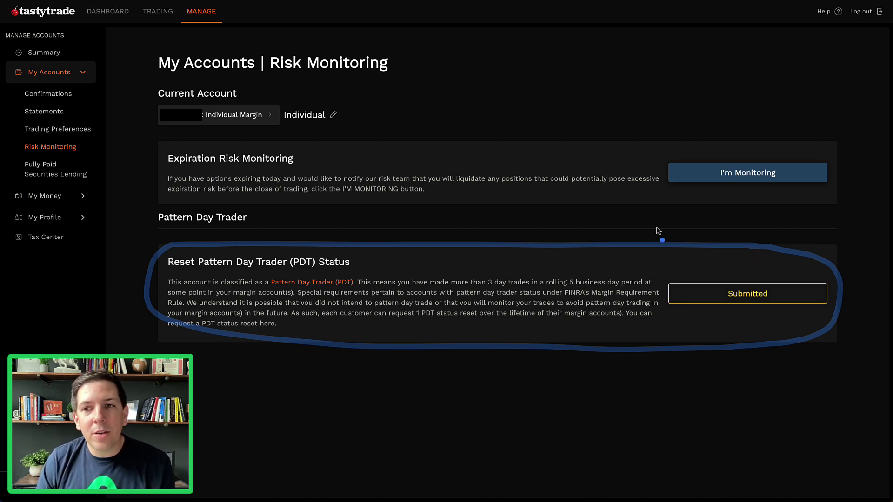
{"action": "key", "text": "Escape"}
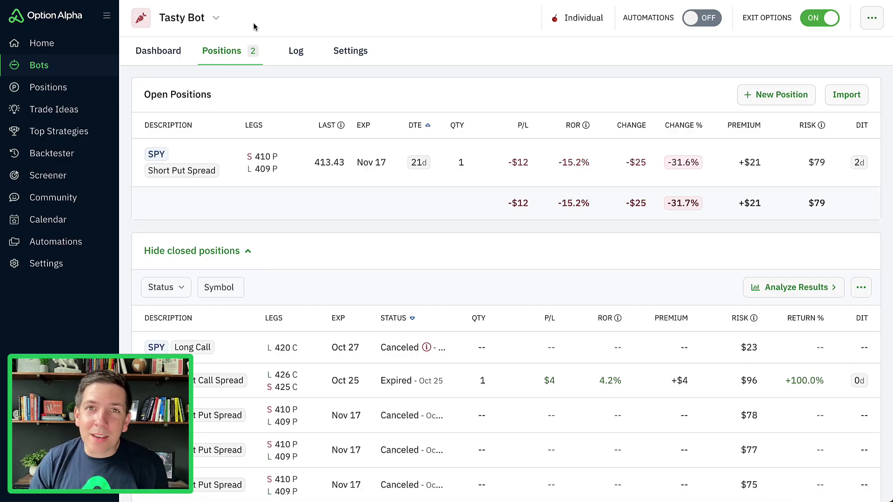
Start a new long call position on SPY for the bot
{"action": "left_click", "coordinate": [765, 95]}
{"action": "left_click", "coordinate": [311, 114]}
{"action": "left_click", "coordinate": [379, 100]}
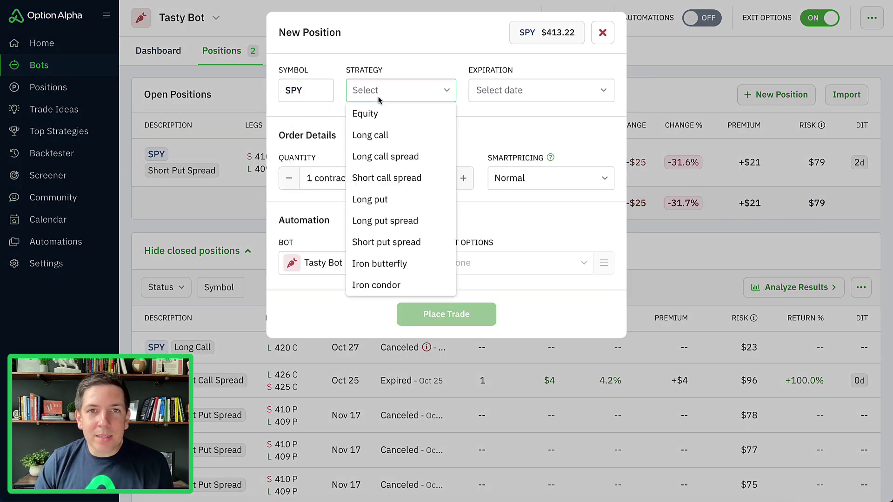
{"action": "left_click", "coordinate": [390, 135]}
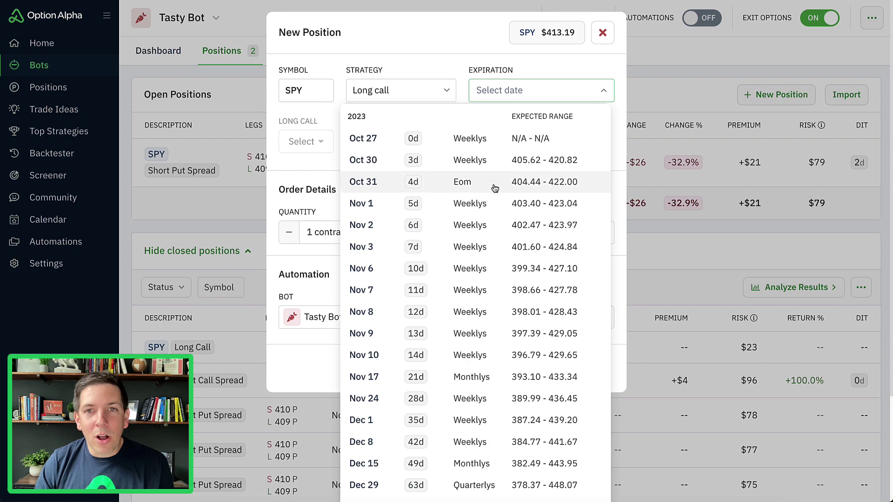
Choose the Nov 2, 2023 expiration and 411 strike, and display the exit options
{"action": "left_click", "coordinate": [495, 229]}
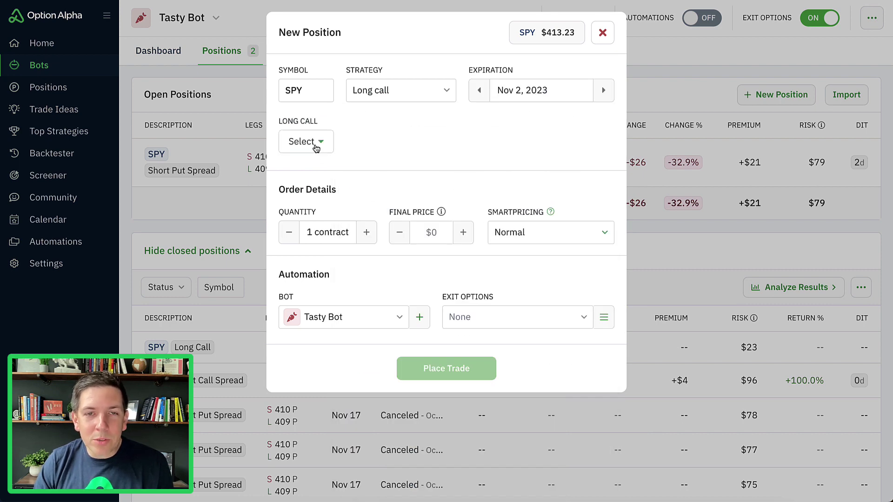
{"action": "left_click", "coordinate": [316, 142]}
{"action": "left_click", "coordinate": [392, 152]}
{"action": "scroll", "coordinate": [393, 152], "scroll_direction": "down", "scroll_amount": 1}
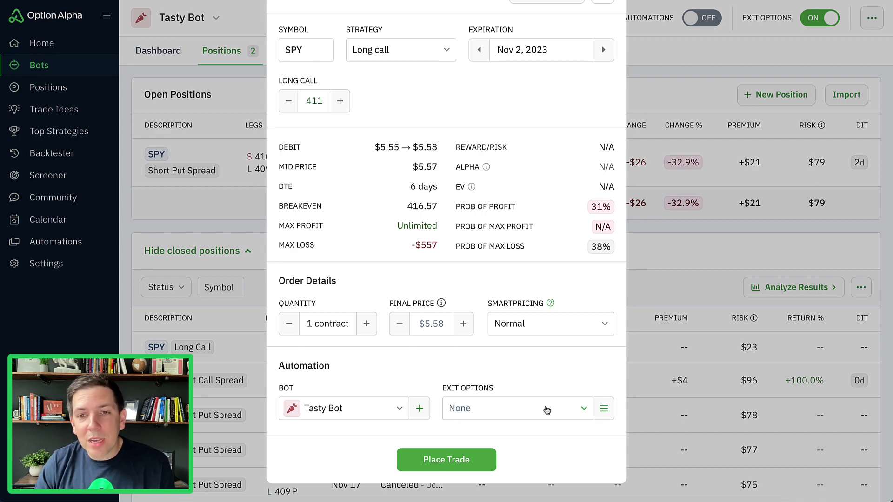
{"action": "left_click", "coordinate": [547, 410]}
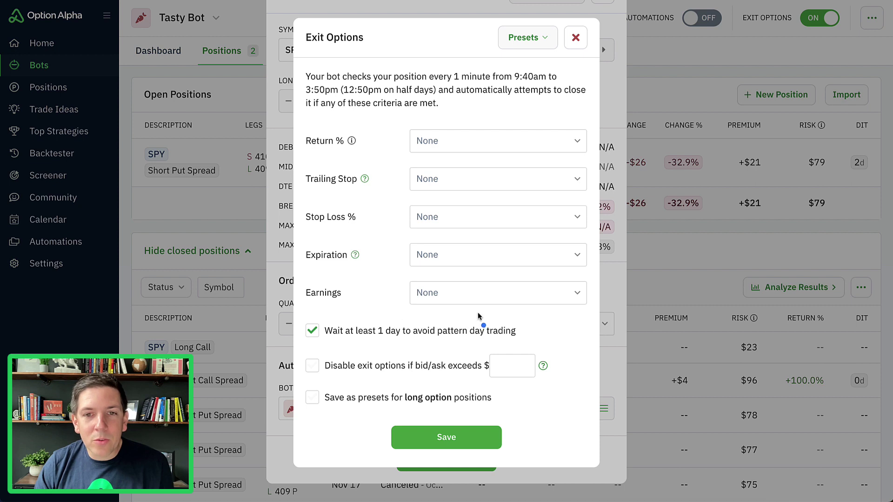
Set the exit to take profit at 40% return and close 2 hours before expiration
{"action": "mouse_move", "coordinate": [480, 313]}
{"action": "left_mouse_down"}
{"action": "mouse_move", "coordinate": [288, 321]}
{"action": "mouse_move", "coordinate": [460, 355]}
{"action": "mouse_move", "coordinate": [565, 328]}
{"action": "mouse_move", "coordinate": [467, 308]}
{"action": "left_mouse_up"}
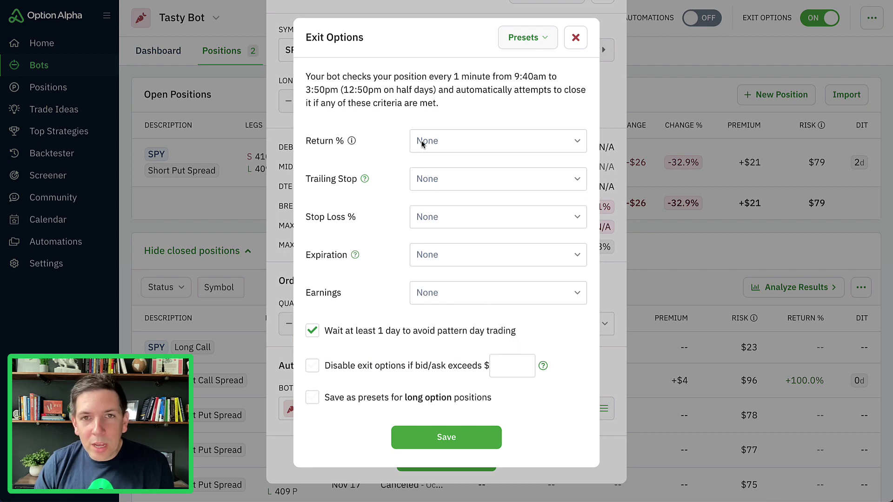
{"action": "left_click", "coordinate": [454, 146]}
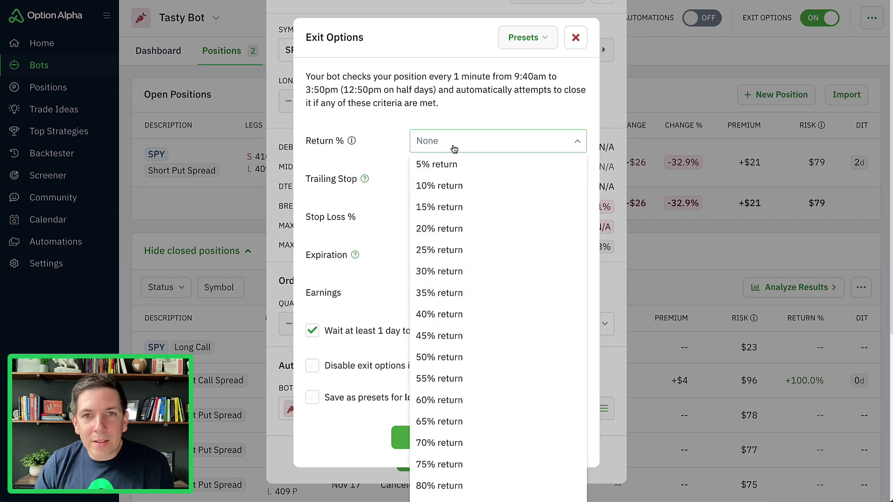
{"action": "left_click", "coordinate": [453, 315]}
{"action": "left_click", "coordinate": [452, 285]}
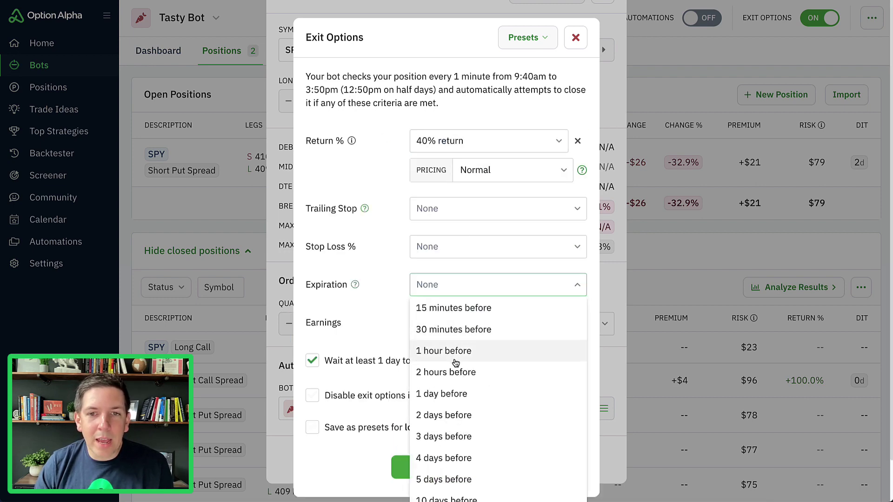
{"action": "left_click", "coordinate": [453, 371]}
Adjust the remaining exit settings, keeping the 1-day pattern day trading wait checked
{"action": "scroll", "coordinate": [387, 289], "scroll_direction": "down", "scroll_amount": 1}
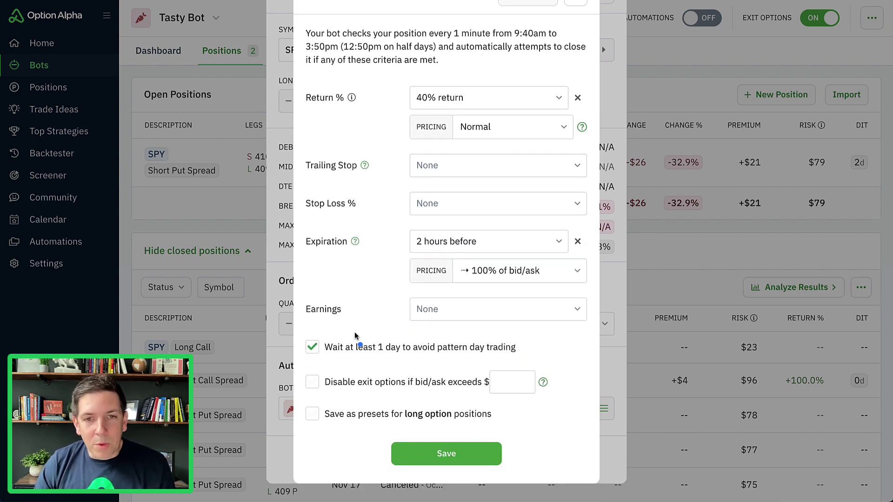
{"action": "mouse_move", "coordinate": [377, 327]}
{"action": "left_mouse_down"}
{"action": "mouse_move", "coordinate": [296, 331]}
{"action": "mouse_move", "coordinate": [309, 370]}
{"action": "mouse_move", "coordinate": [533, 370]}
{"action": "mouse_move", "coordinate": [503, 332]}
{"action": "mouse_move", "coordinate": [370, 332]}
{"action": "left_mouse_up"}
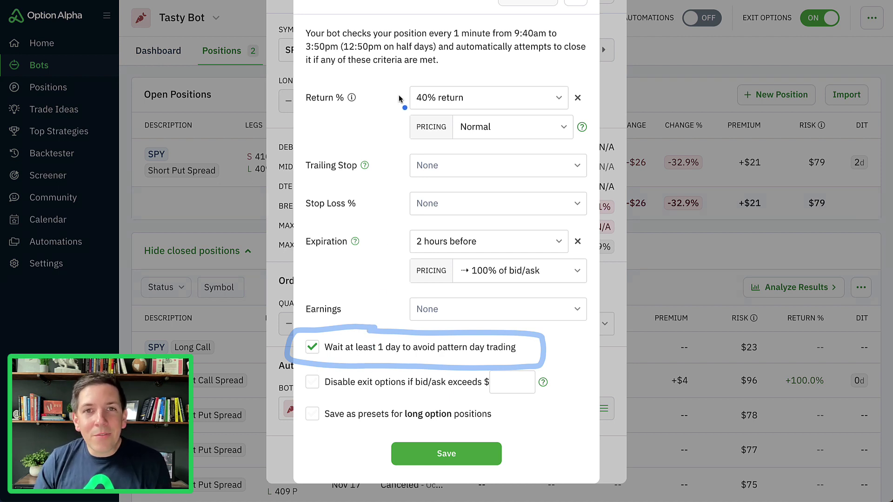
{"action": "mouse_move", "coordinate": [395, 91]}
{"action": "left_mouse_down"}
{"action": "mouse_move", "coordinate": [400, 104]}
{"action": "mouse_move", "coordinate": [411, 81]}
{"action": "left_mouse_up"}
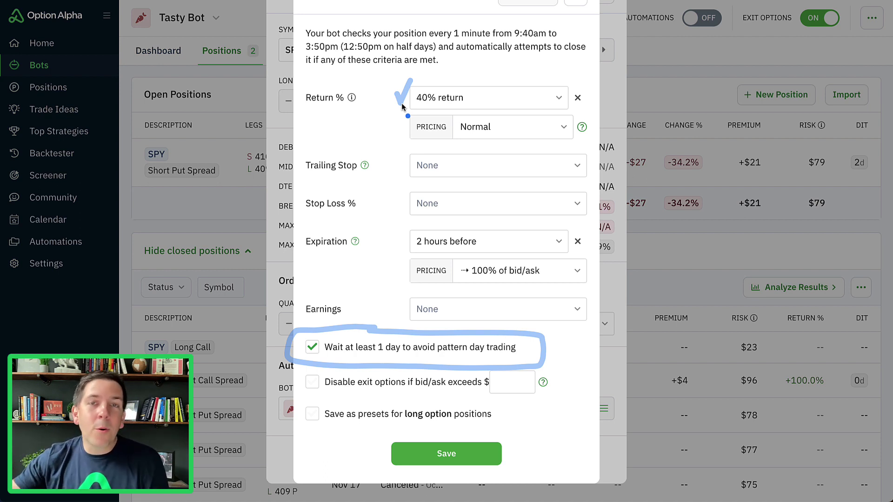
{"action": "left_click_drag", "start_coordinate": [412, 106], "coordinate": [461, 108]}
{"action": "mouse_move", "coordinate": [386, 102]}
{"action": "left_mouse_down"}
{"action": "mouse_move", "coordinate": [358, 223]}
{"action": "mouse_move", "coordinate": [361, 303]}
{"action": "mouse_move", "coordinate": [381, 290]}
{"action": "left_mouse_up"}
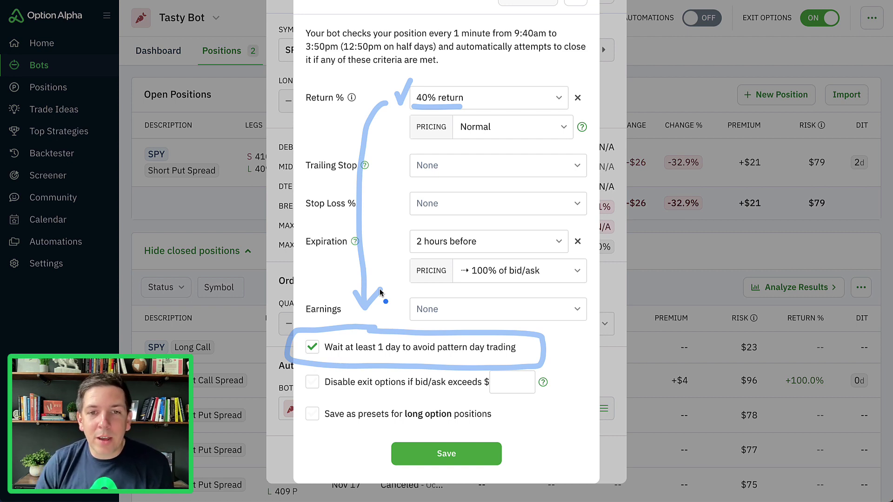
{"action": "key", "text": "Escape"}
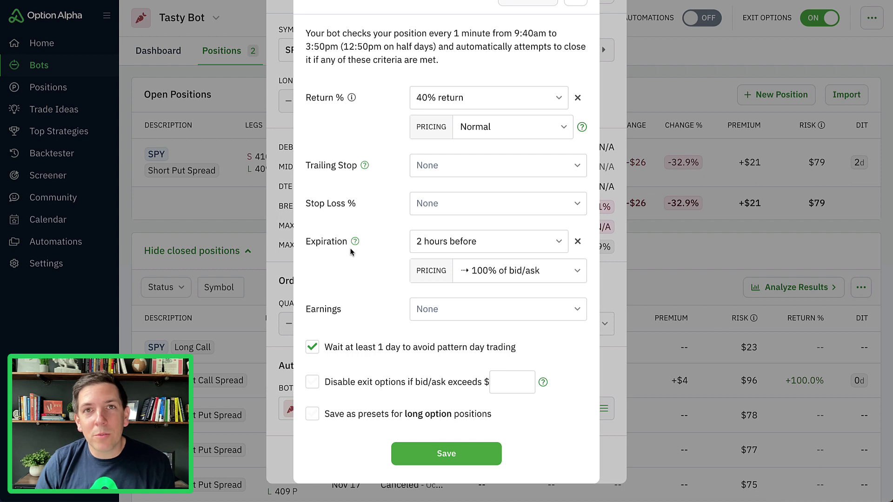
Check and then uncheck 'Save as presets' so the exit settings aren't saved
{"action": "scroll", "coordinate": [378, 203], "scroll_direction": "up", "scroll_amount": 2}
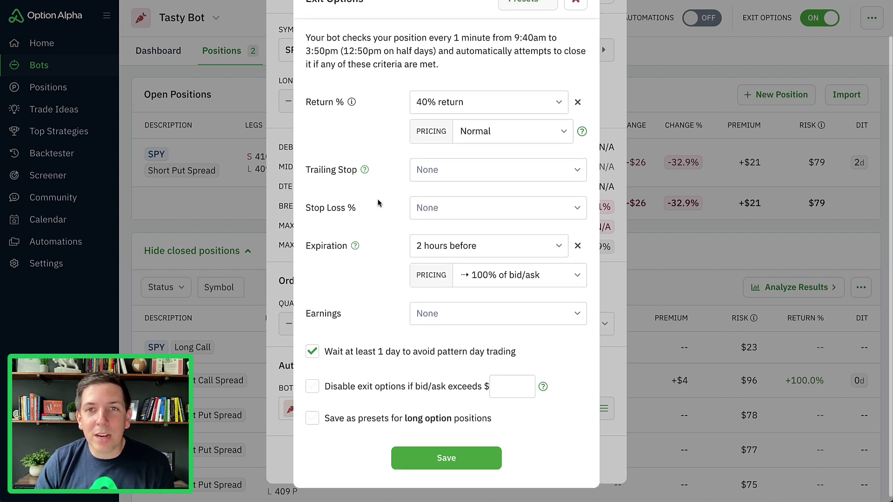
{"action": "scroll", "coordinate": [360, 364], "scroll_direction": "down", "scroll_amount": 2}
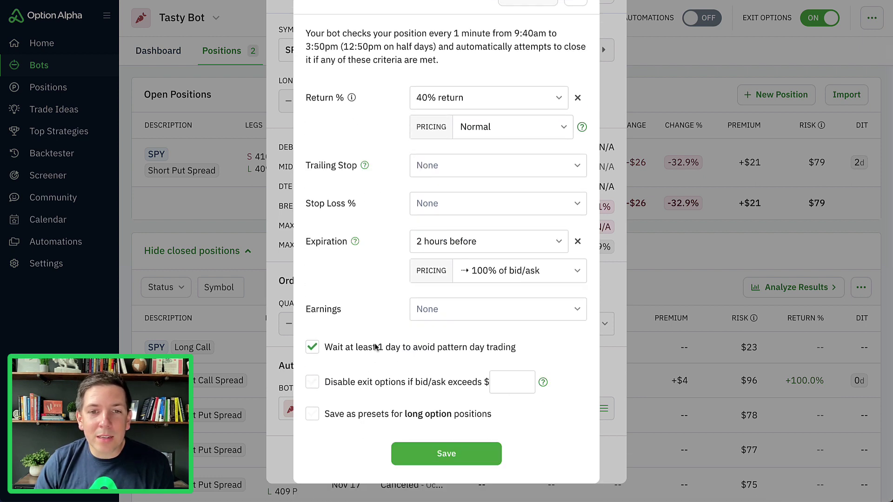
{"action": "scroll", "coordinate": [358, 336], "scroll_direction": "up", "scroll_amount": 1}
{"action": "scroll", "coordinate": [359, 334], "scroll_direction": "down", "scroll_amount": 1}
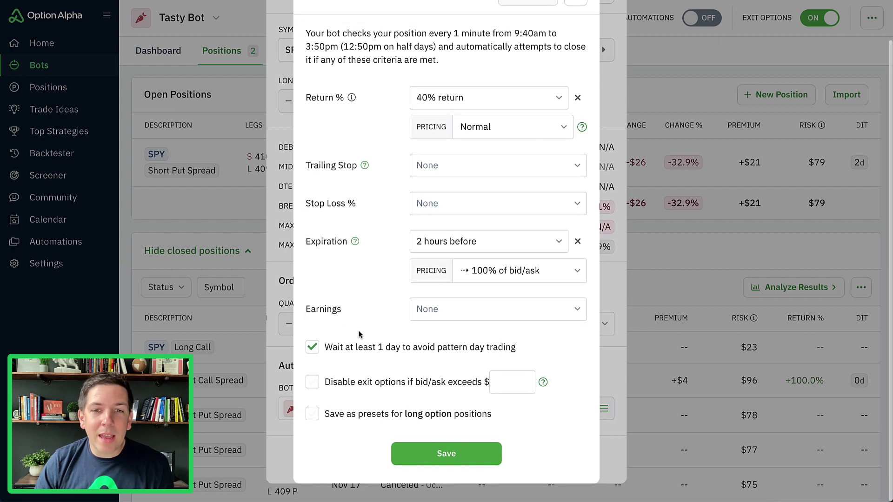
{"action": "left_click", "coordinate": [312, 414]}
{"action": "scroll", "coordinate": [371, 319], "scroll_direction": "down", "scroll_amount": 1}
{"action": "scroll", "coordinate": [371, 320], "scroll_direction": "down", "scroll_amount": 1}
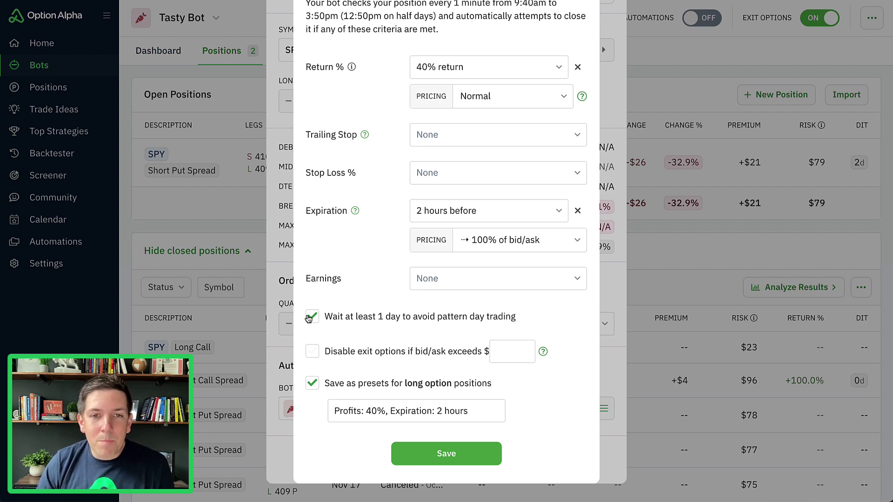
{"action": "left_click", "coordinate": [313, 384]}
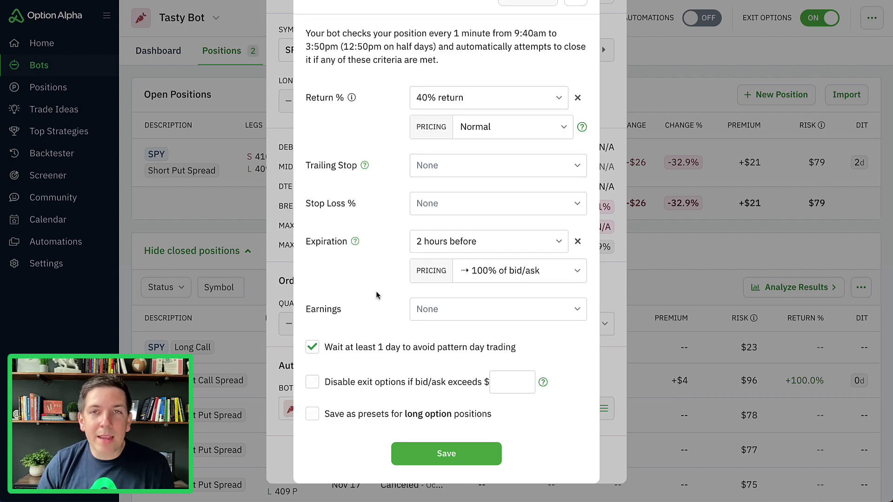
Close the Exit Options and New Position forms without placing a trade
{"action": "scroll", "coordinate": [376, 296], "scroll_direction": "up", "scroll_amount": 3}
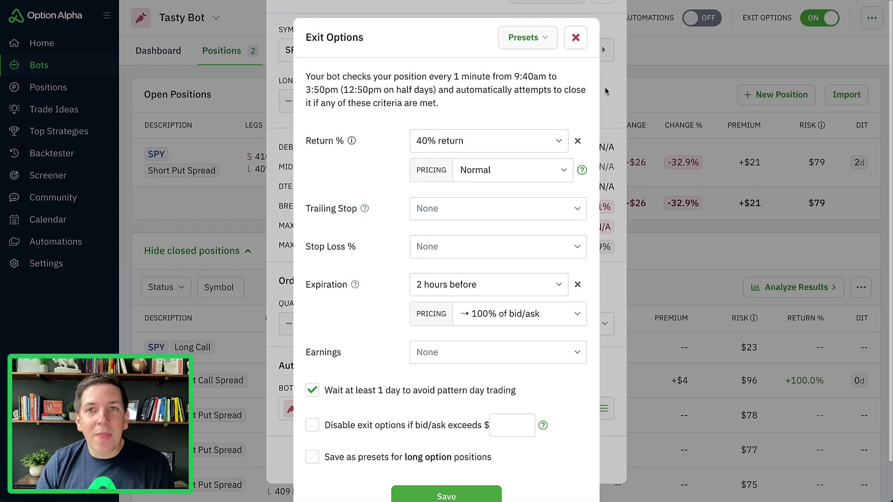
{"action": "left_click", "coordinate": [574, 36]}
{"action": "scroll", "coordinate": [565, 98], "scroll_direction": "up", "scroll_amount": 1}
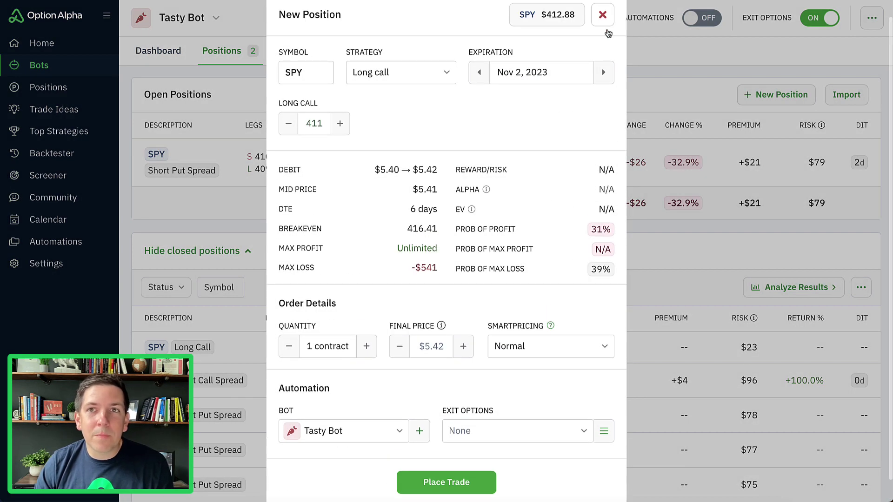
{"action": "left_click", "coordinate": [603, 14]}
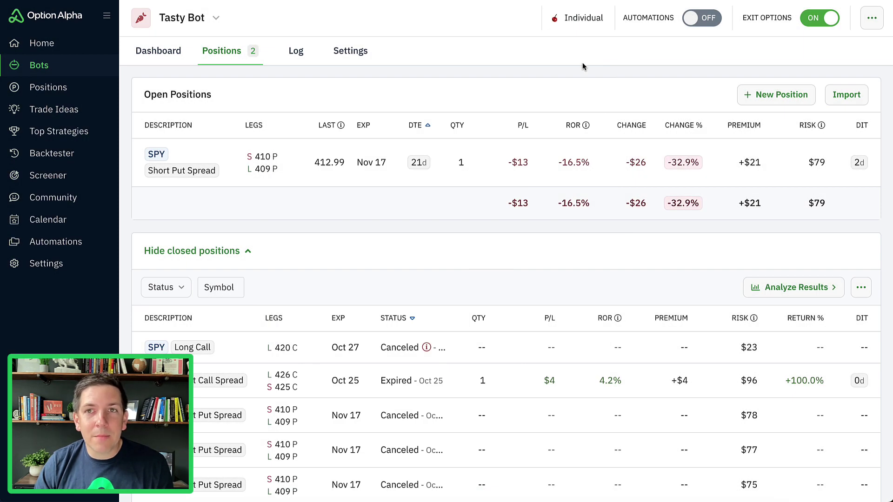